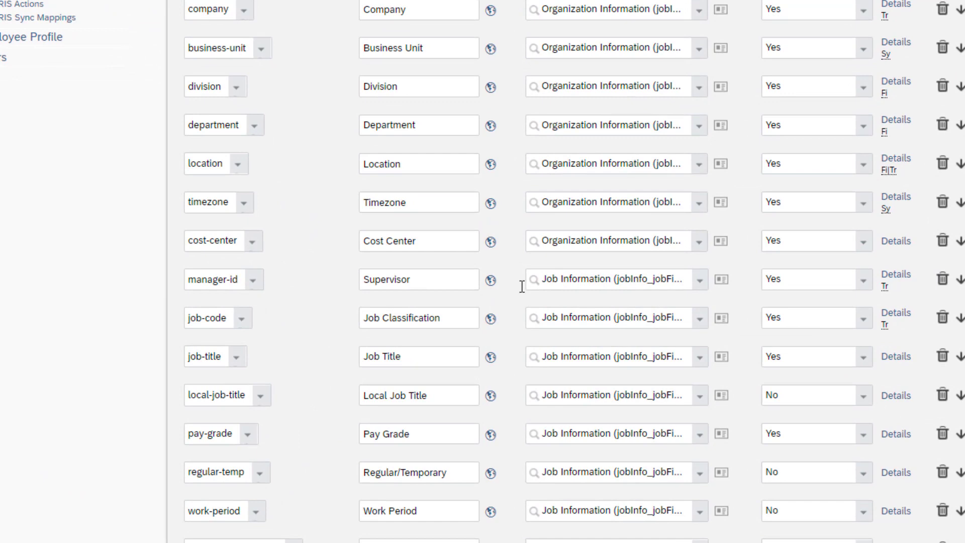
Open the manager-id field's details and review its two onChange trigger rules, JiDfSetSupervisorVacantFLag and JiDfSupervisorPosition.
left_click(896, 275)
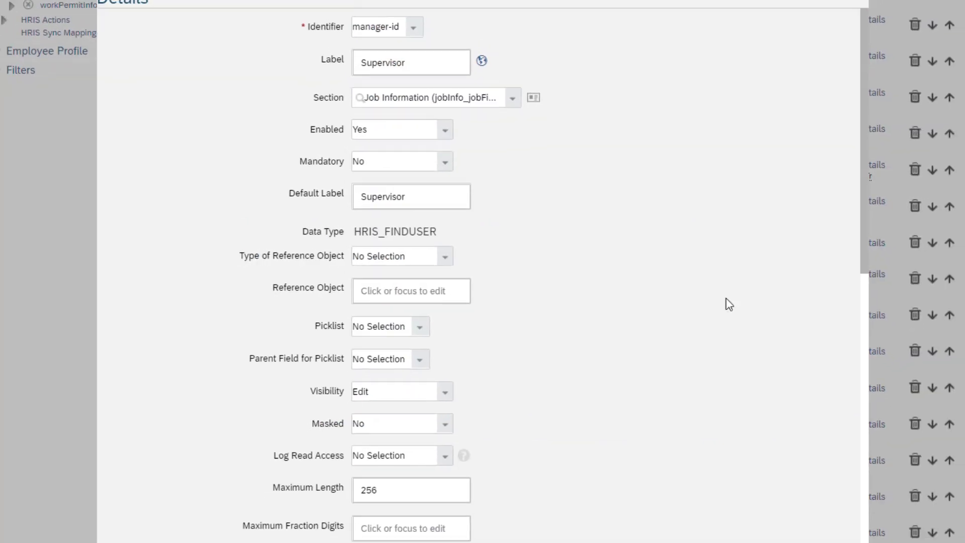
scroll(514, 301, "down", 2)
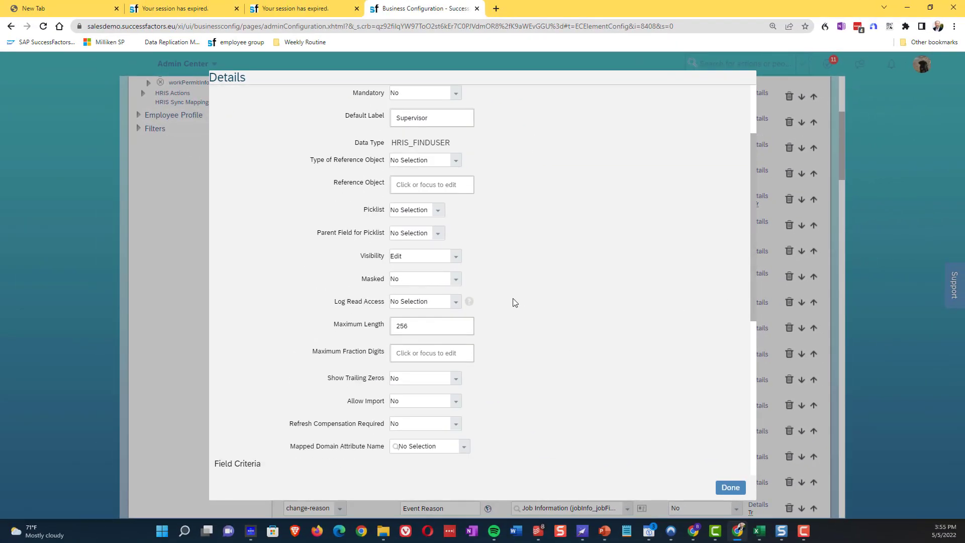
scroll(514, 301, "down", 6)
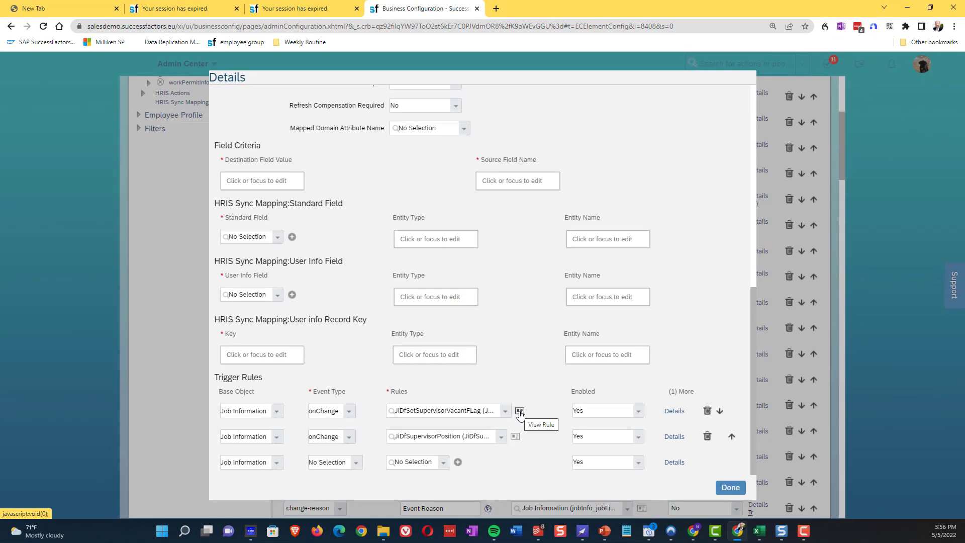
left_click(520, 413)
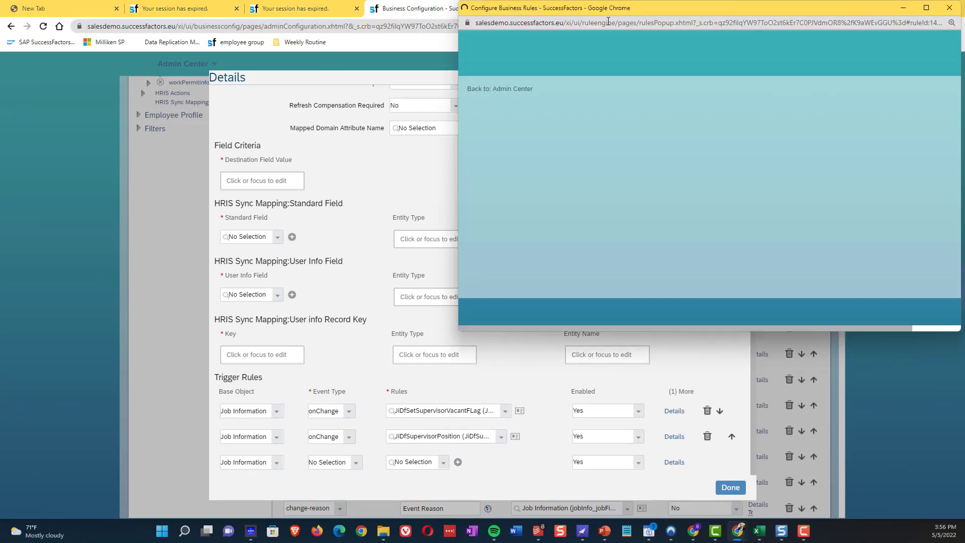
double_click(605, 14)
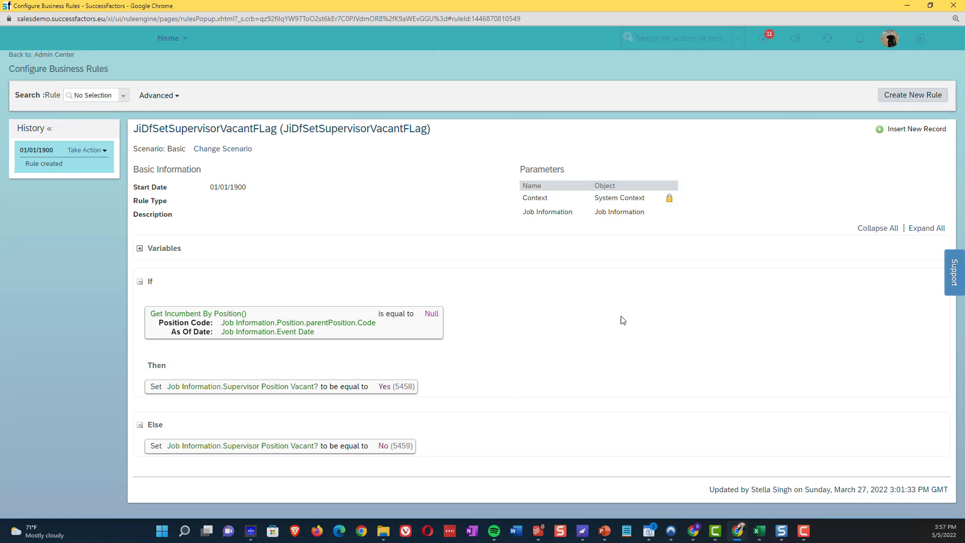
left_click(951, 6)
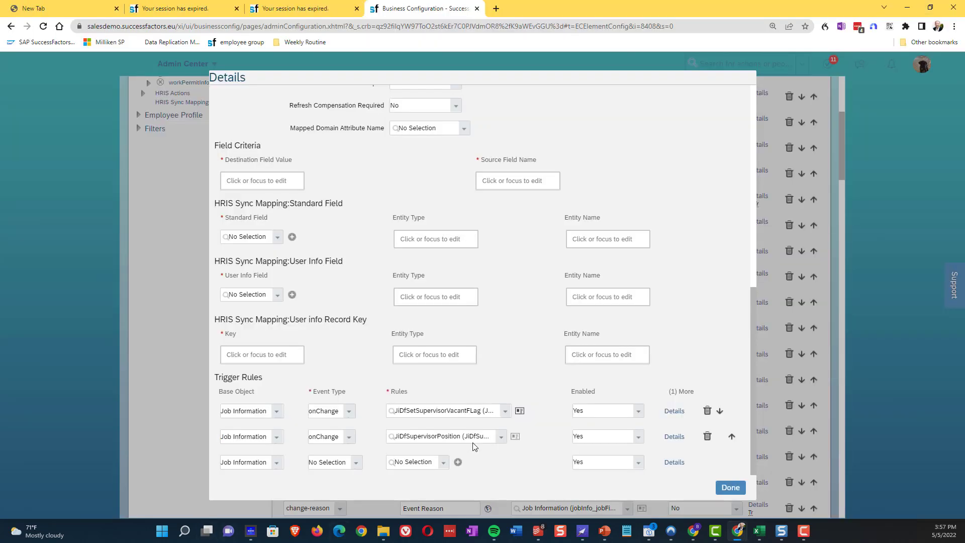
left_click(515, 437)
double_click(565, 13)
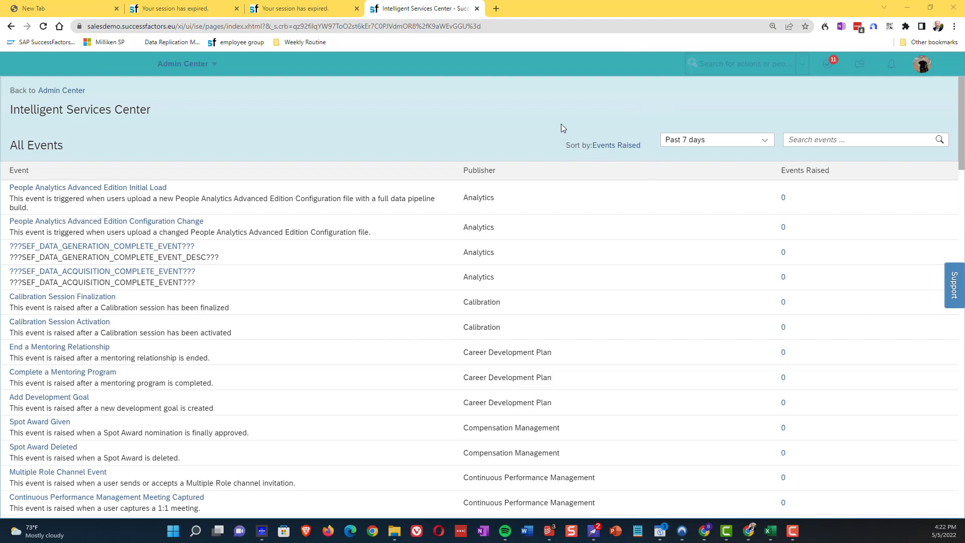
Look through the Intelligent Services Center event list, including the Employee Central, Onboarding and Recruiting events.
scroll(497, 120, "down", 9)
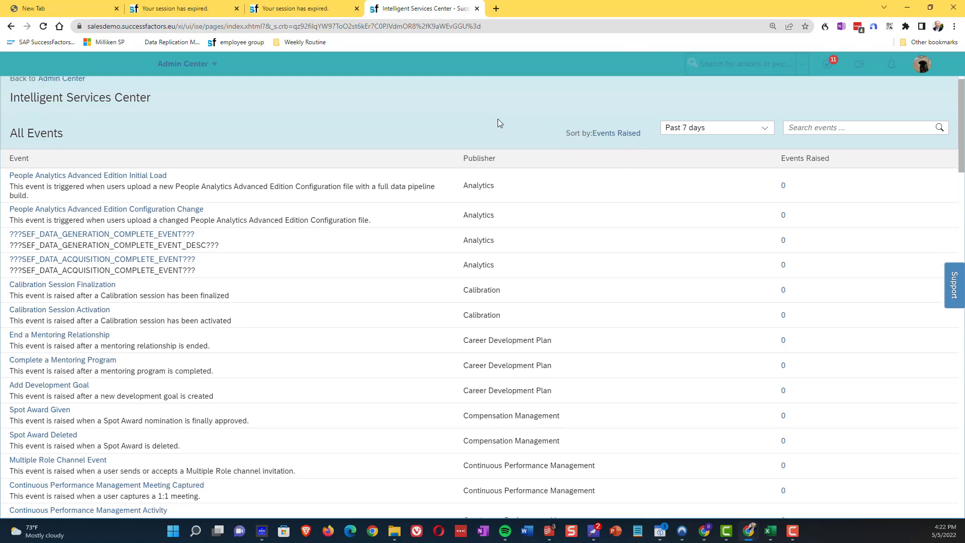
scroll(497, 121, "down", 18)
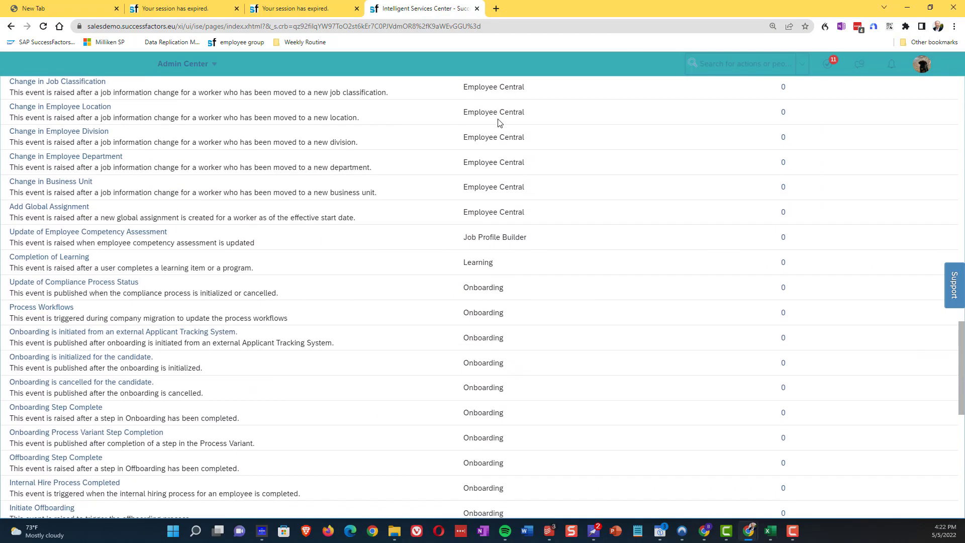
scroll(499, 122, "down", 5)
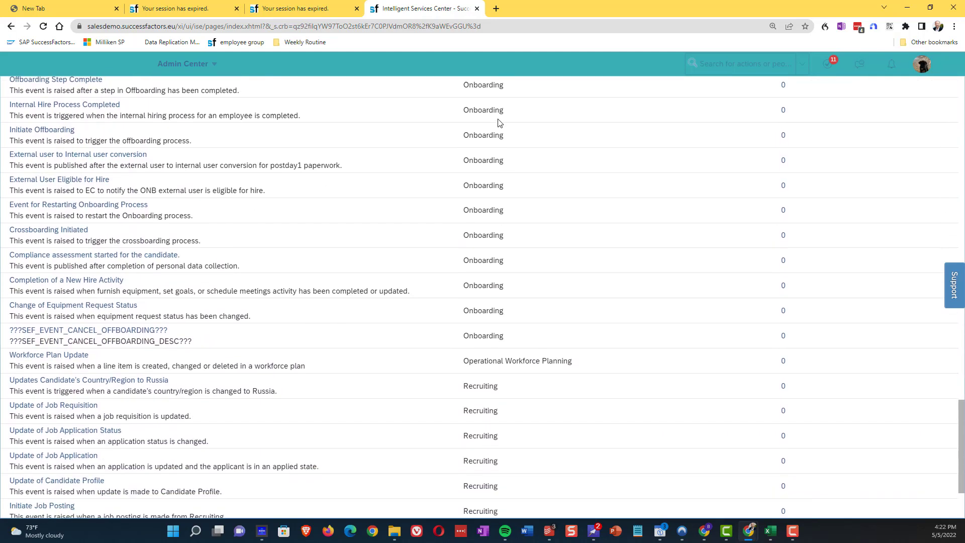
scroll(497, 123, "up", 13)
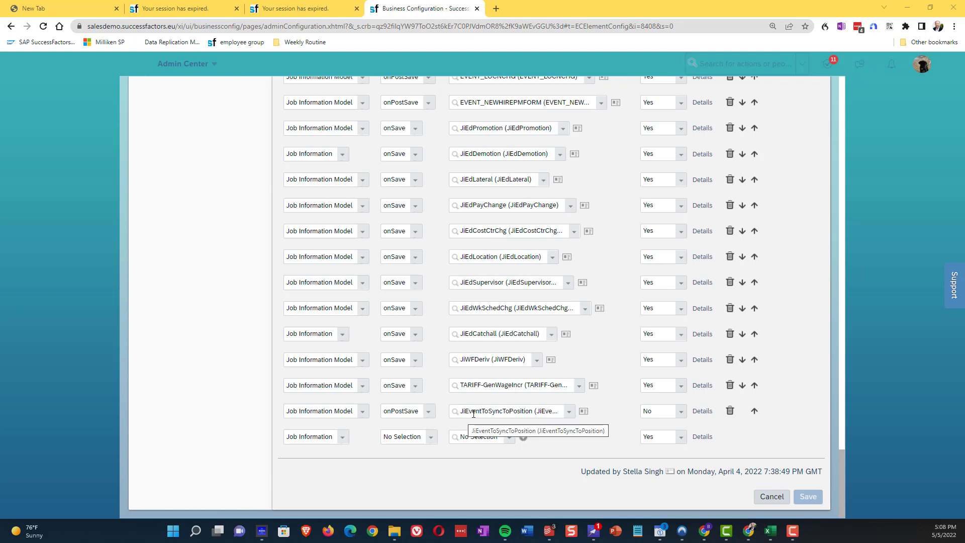
Open the onPostSave rule JiEventToSyncToPosition from the Job Information configuration and examine its If and Else If conditions.
left_click(584, 411)
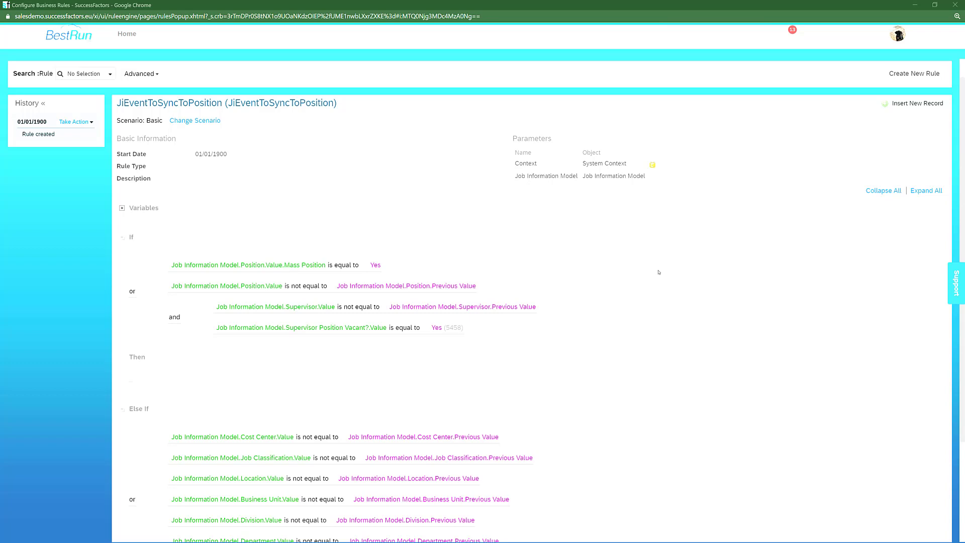
scroll(658, 272, "down", 3)
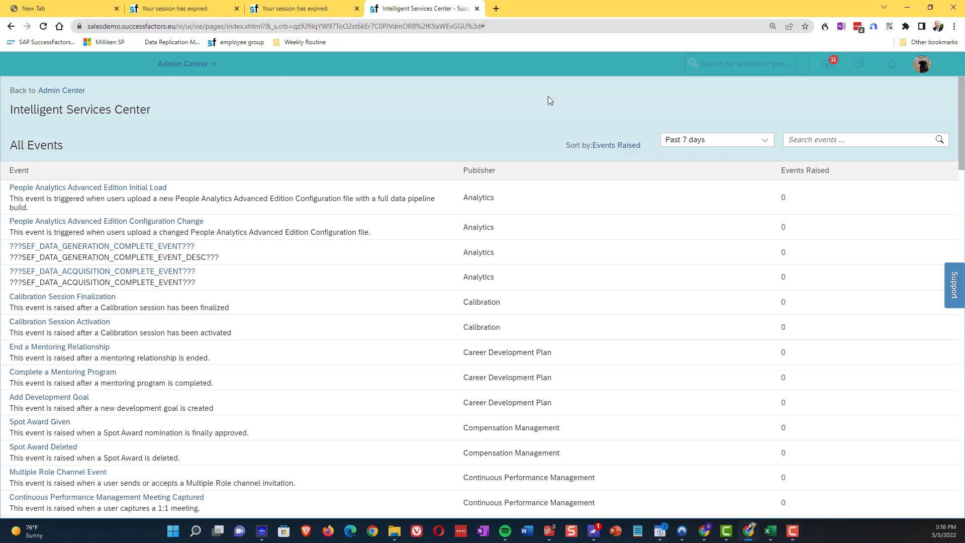
Find the Employee Central event Change in Business Unit in the Intelligent Services Center and open it.
scroll(548, 99, "down", 20)
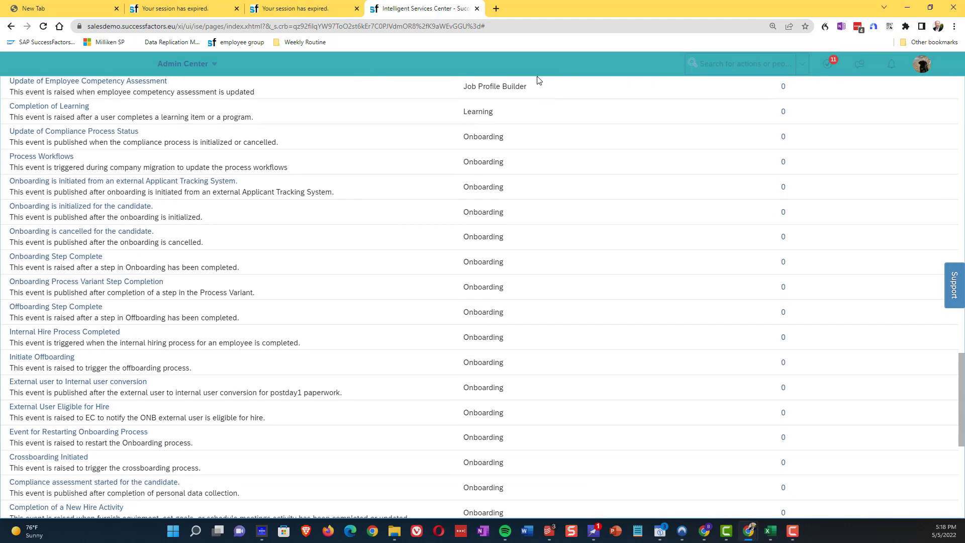
scroll(505, 145, "down", 5)
scroll(368, 210, "up", 12)
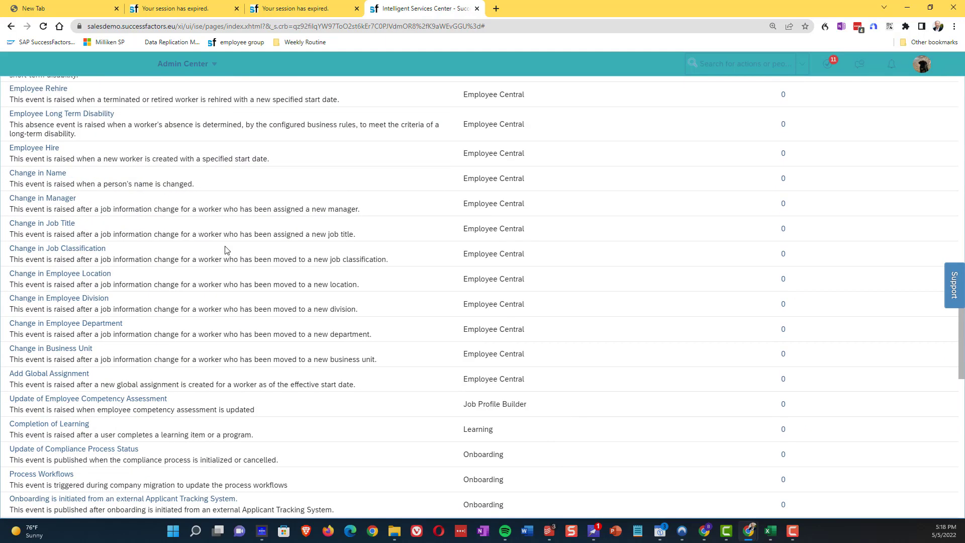
left_click(86, 352)
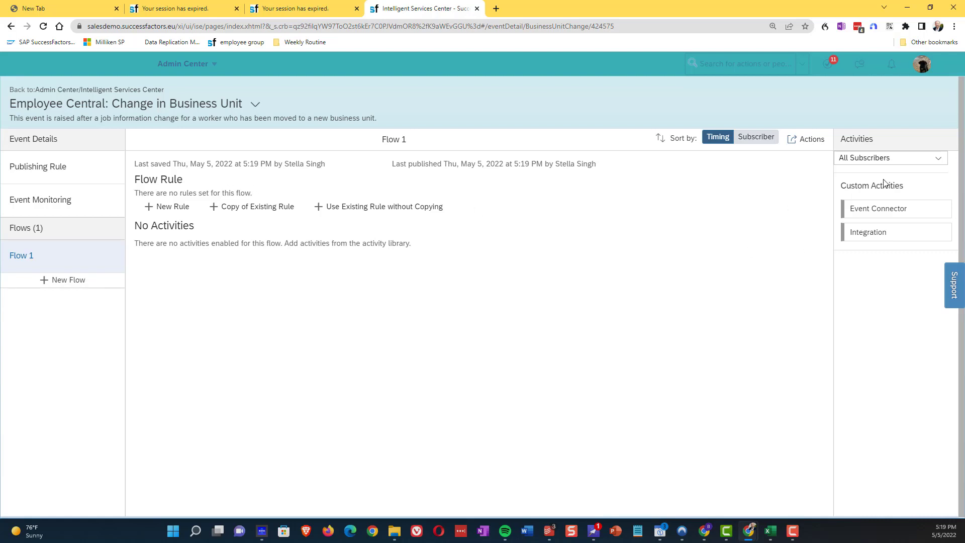
Create a new integration for the event's flow with SuccessFactors as destination type and OData v2 as format.
left_click(870, 235)
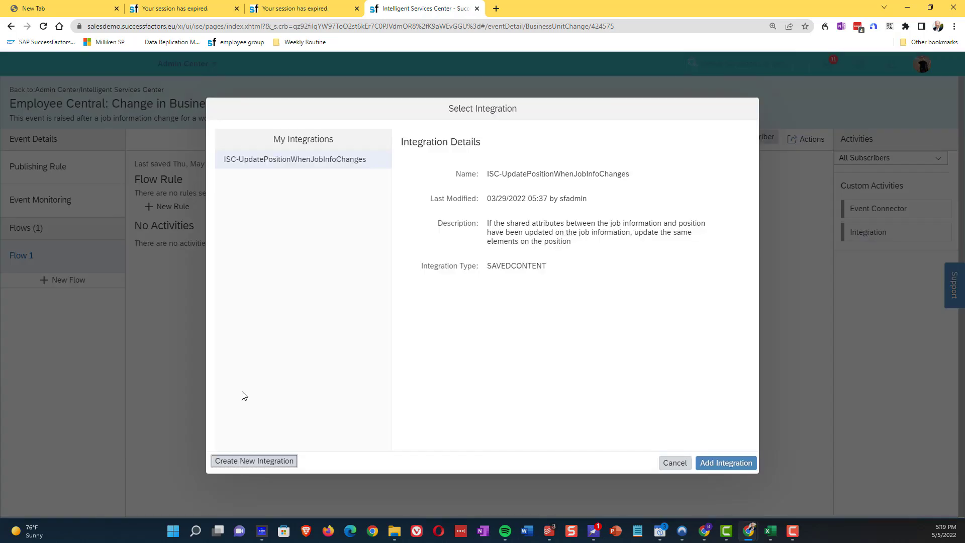
left_click(261, 461)
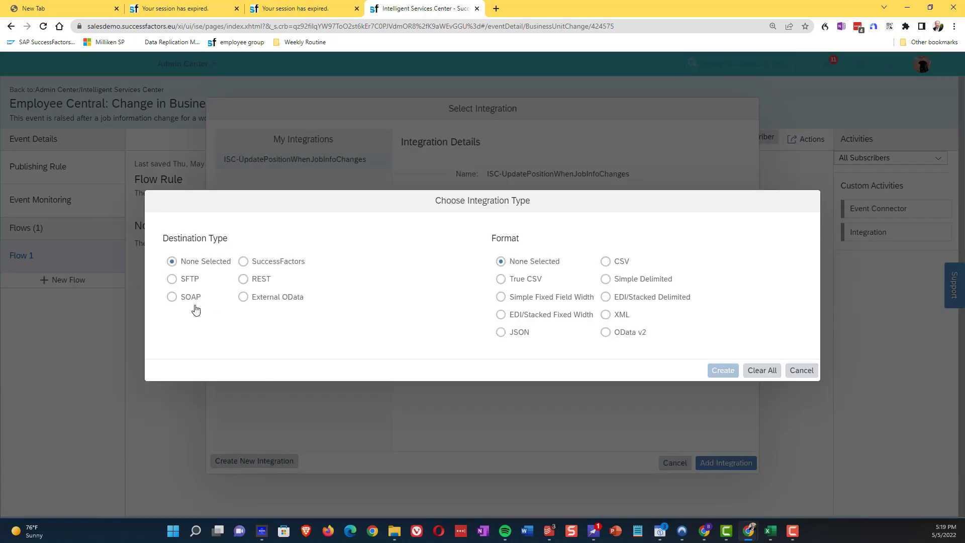
left_click(244, 261)
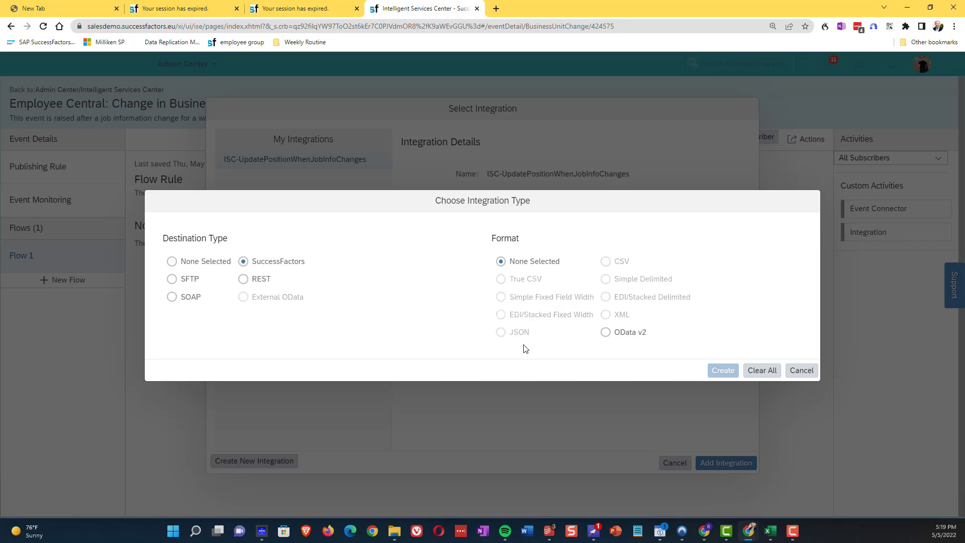
left_click(606, 334)
left_click(731, 375)
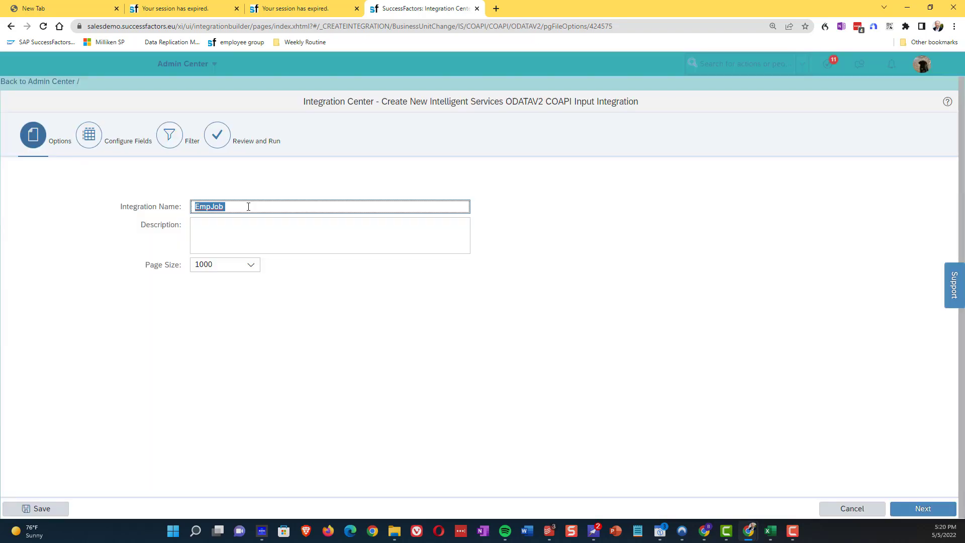
Name the new integration PositionUpdate-ISC.
key("BackSpace")
type("PositionUpdate-IS")
key("BackSpace")
type("SC")
Add the Position entity to the integration's field configuration.
left_click(89, 134)
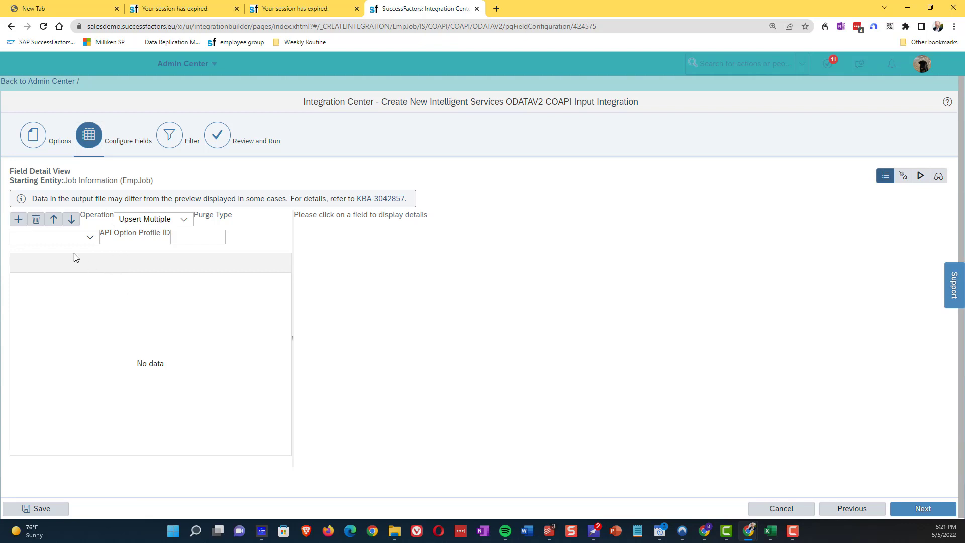
left_click(18, 220)
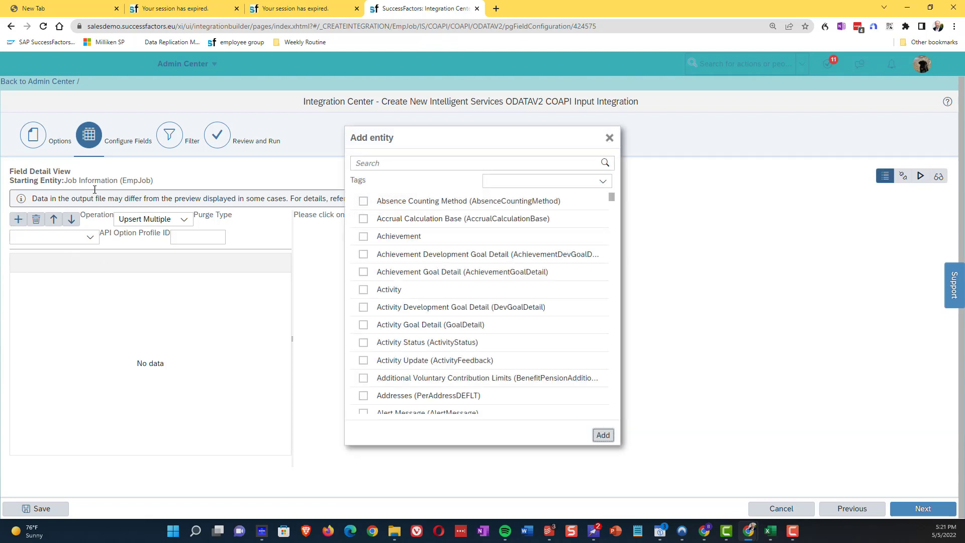
left_click(451, 165)
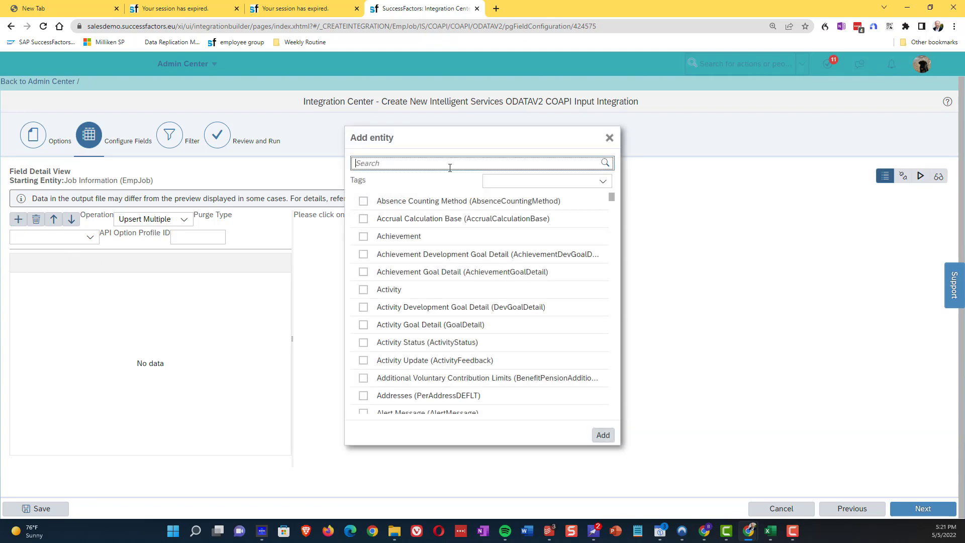
type("Position")
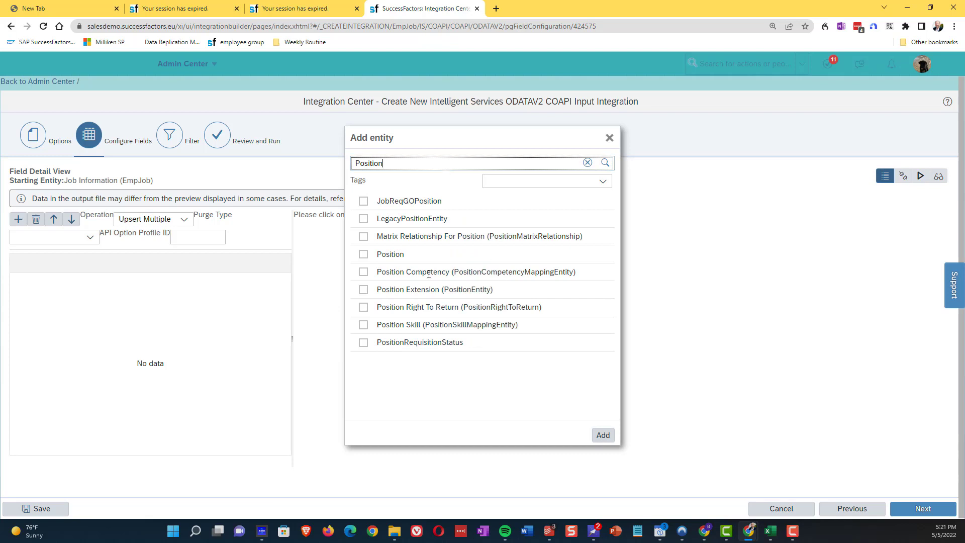
left_click(364, 254)
left_click(606, 437)
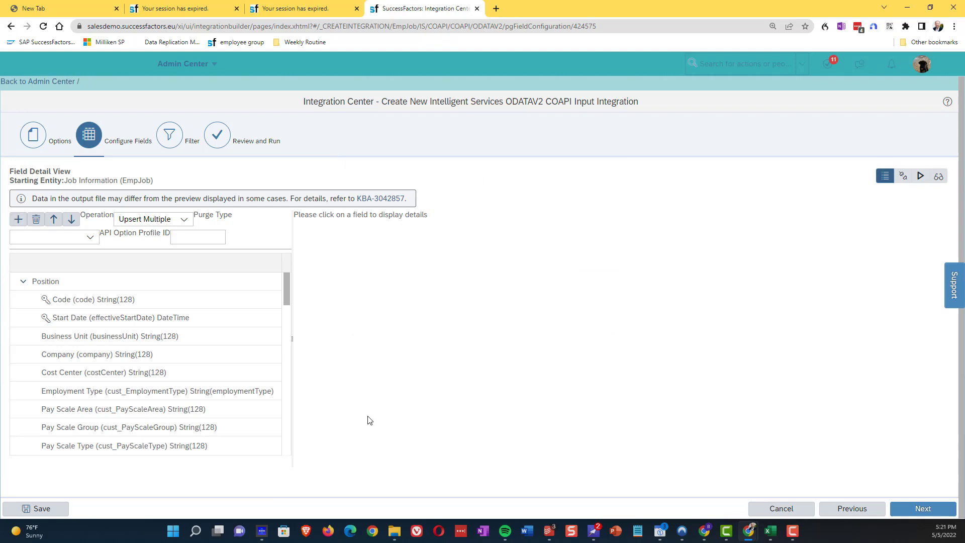
Associate the Position entity's Code field with the Position (position) field from Job Information.
left_click(129, 302)
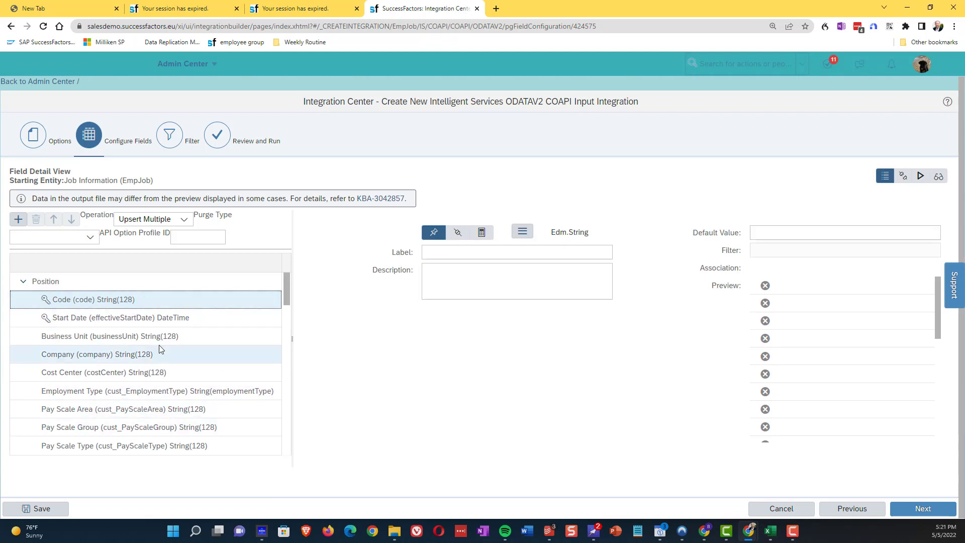
left_click(457, 237)
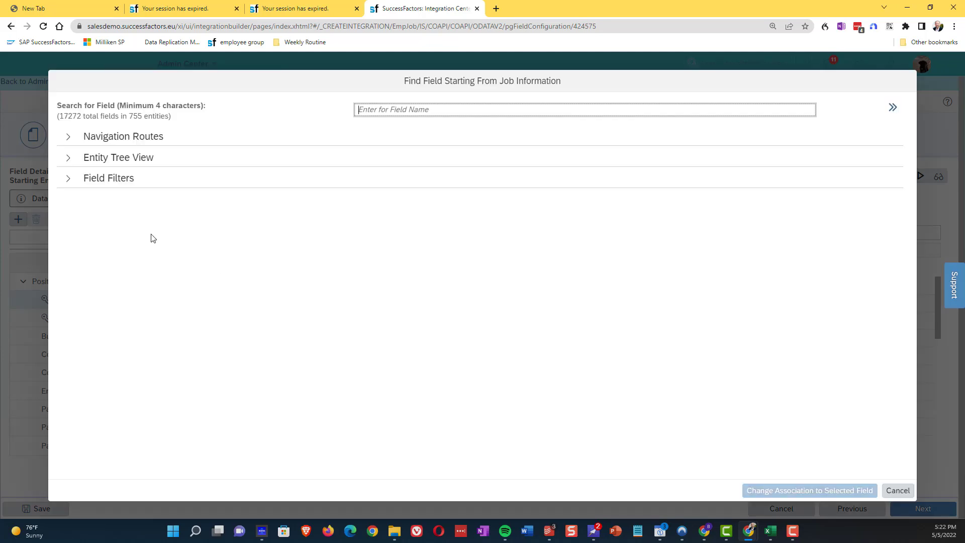
left_click(70, 160)
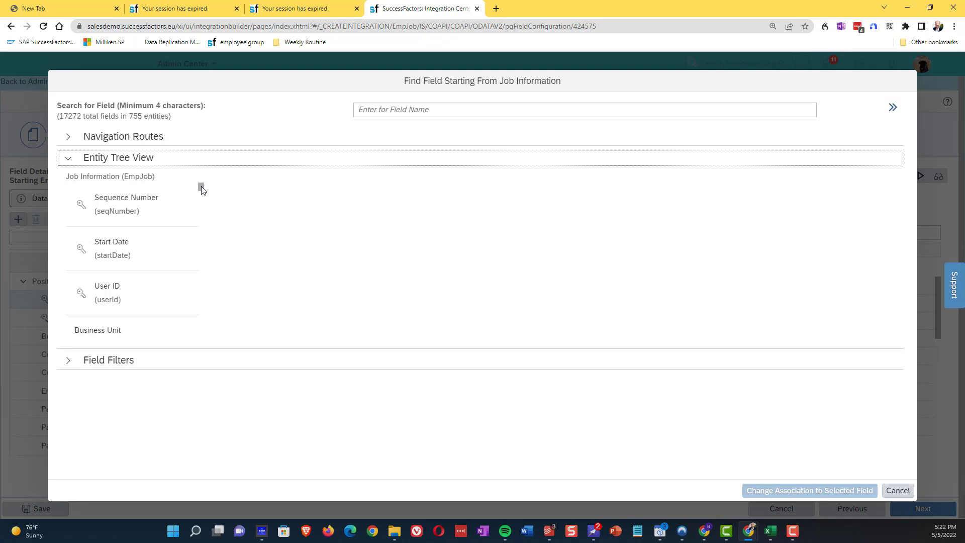
left_click_drag(200, 186, 179, 262)
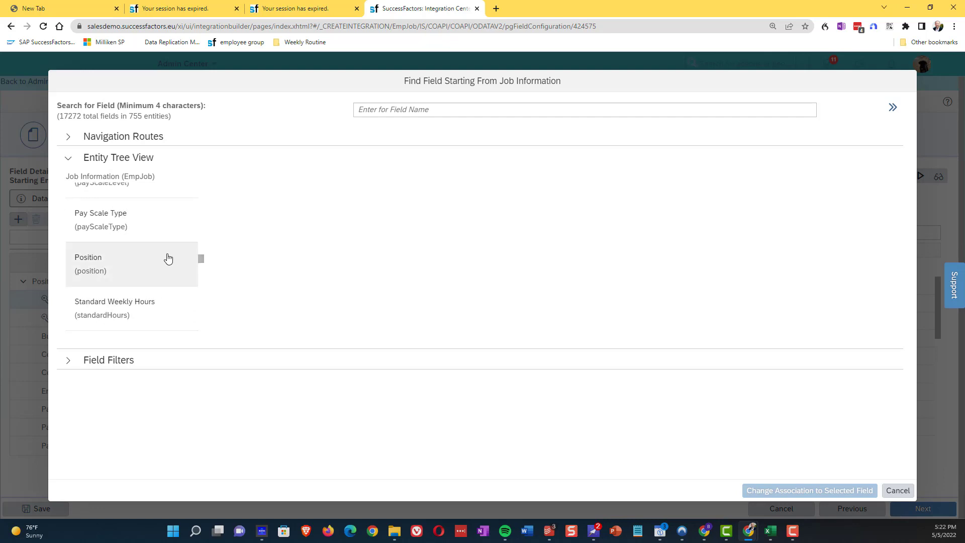
left_click(120, 272)
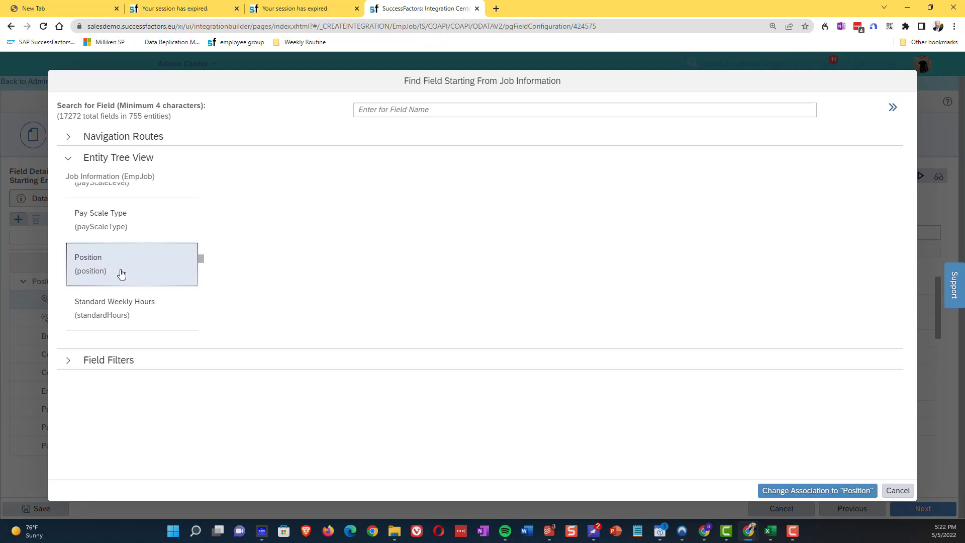
left_click(792, 491)
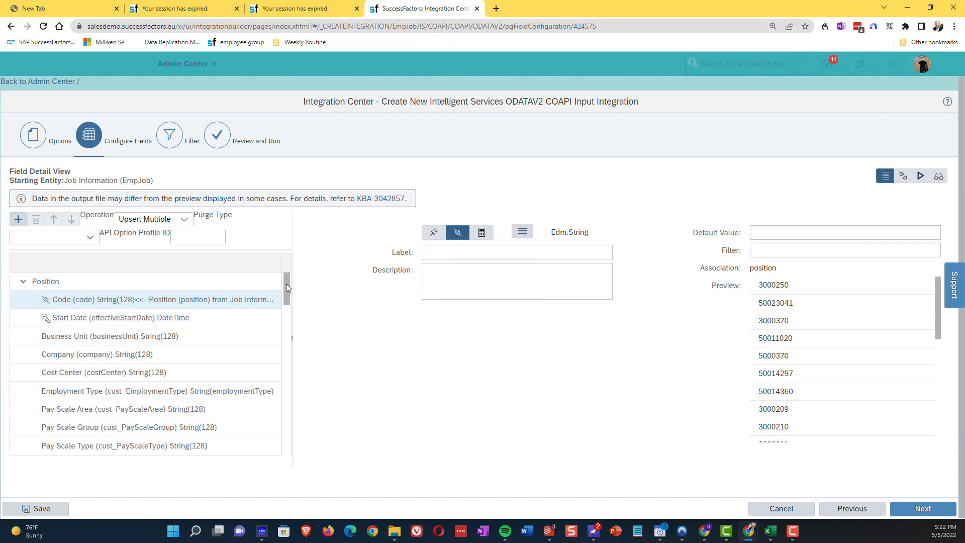
Set the Position entity's operation to Upsert Single and its purge type to Incremental Purge.
scroll(281, 301, "down", 5)
scroll(282, 281, "up", 5)
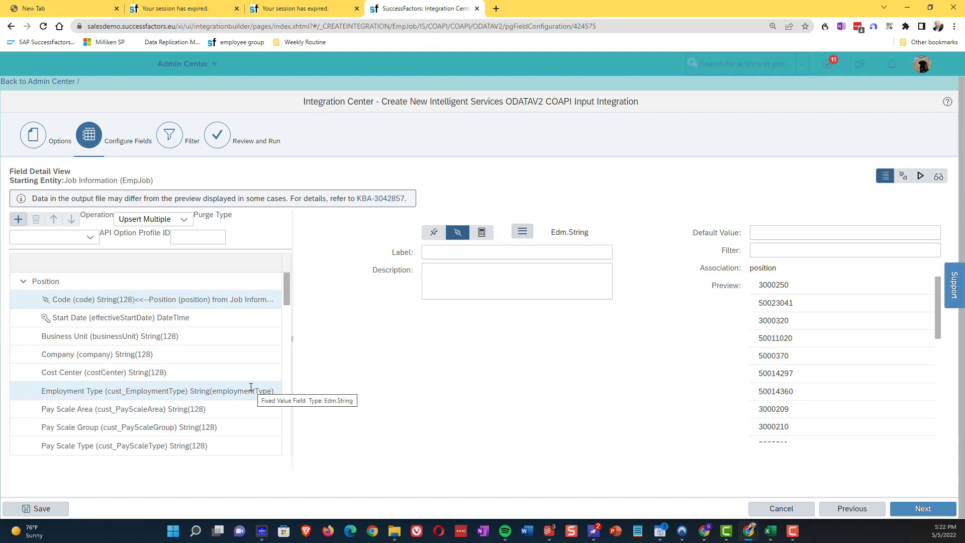
left_click(184, 218)
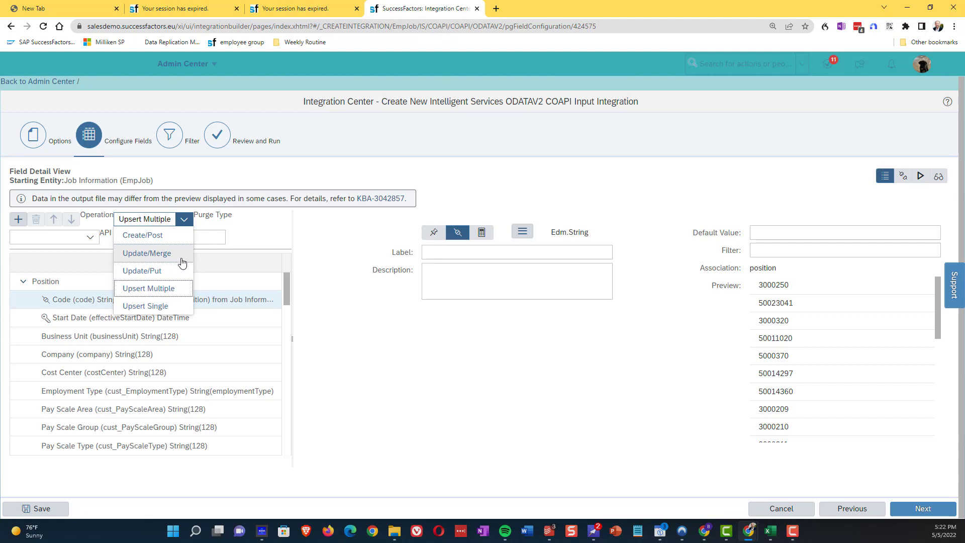
left_click(167, 306)
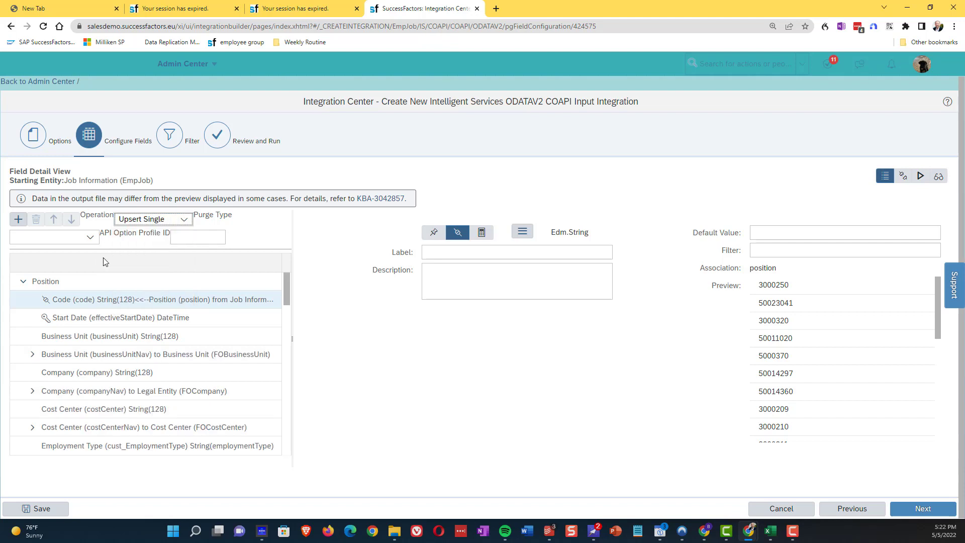
left_click(90, 237)
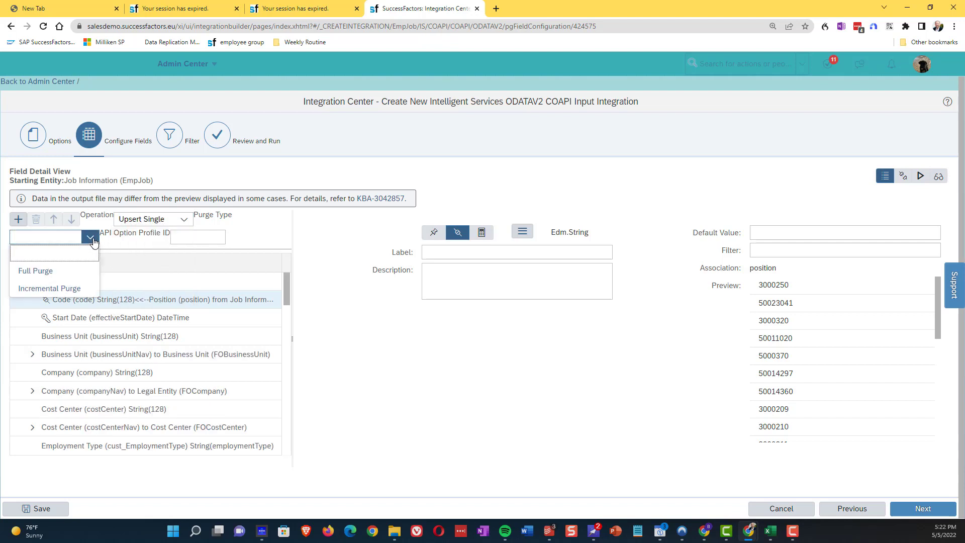
left_click(76, 291)
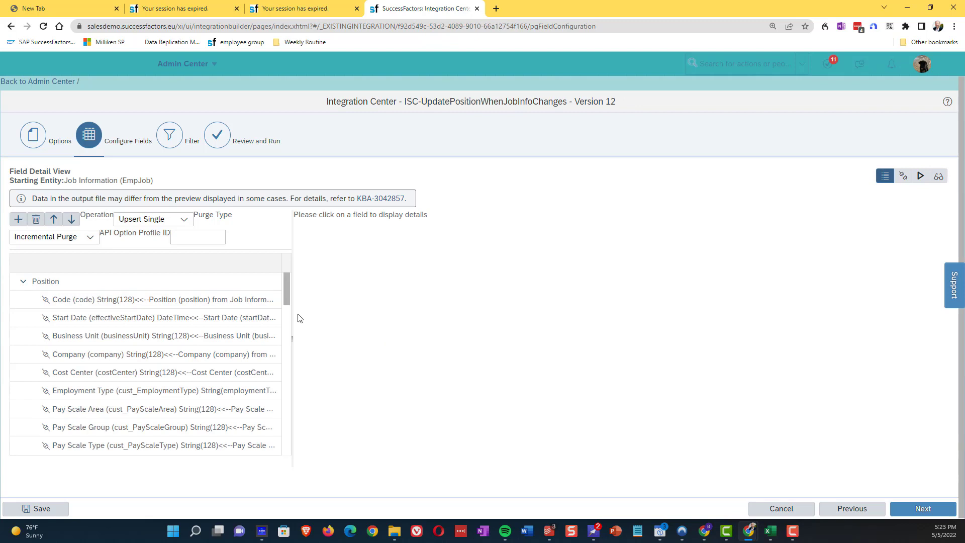
Review the field mappings and filter settings of the ISC-UpdatePositionWhenJobInfoChanges integration, and leave it without saving.
left_click_drag(286, 295, 289, 315)
scroll(290, 321, "down", 2)
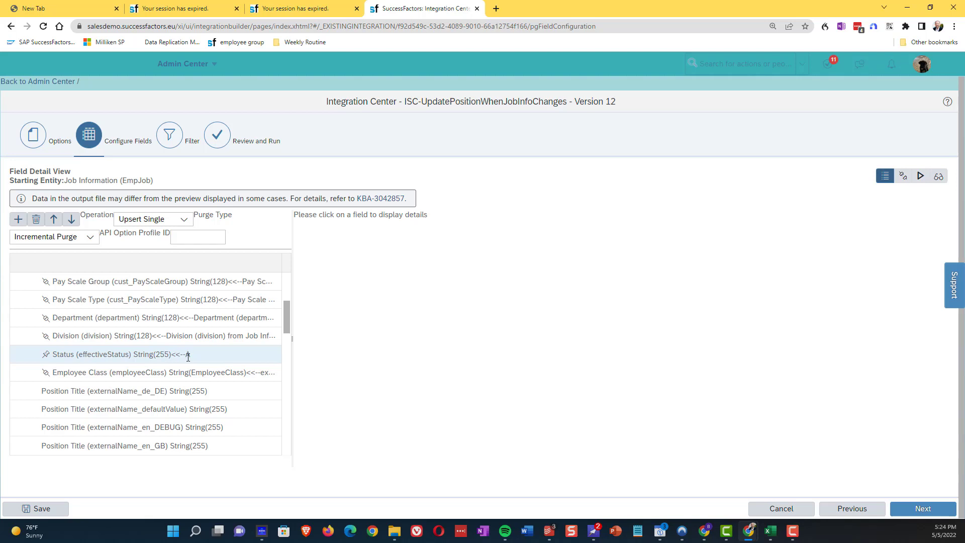
scroll(253, 335, "up", 3)
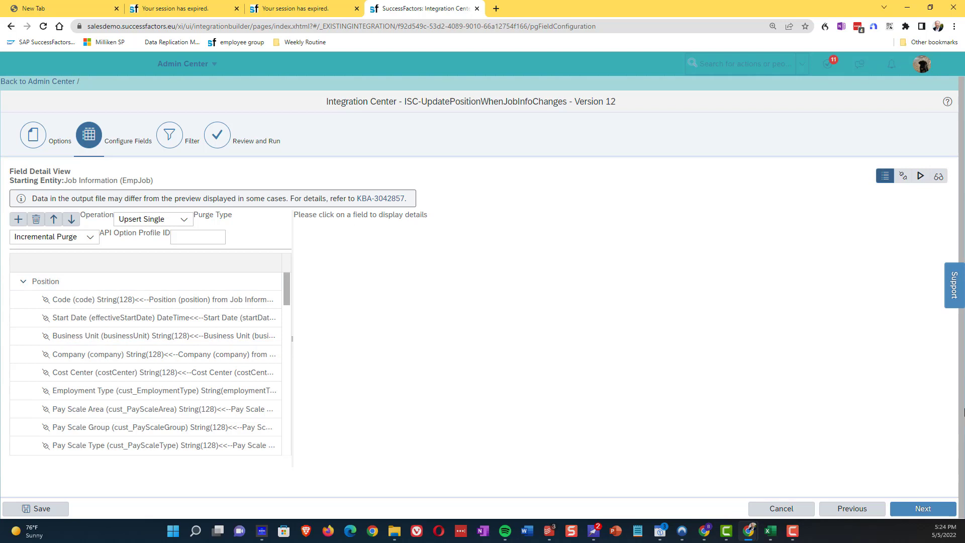
left_click(906, 513)
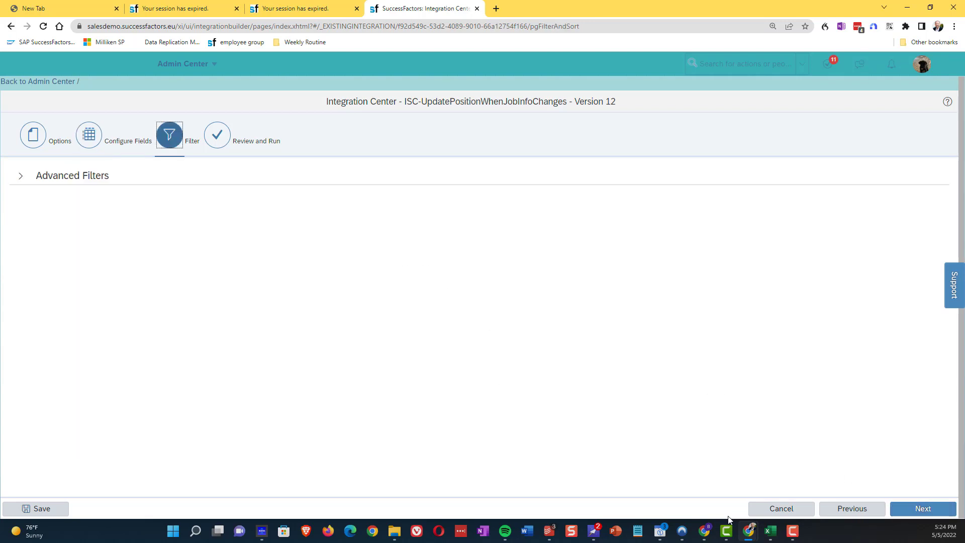
left_click(782, 508)
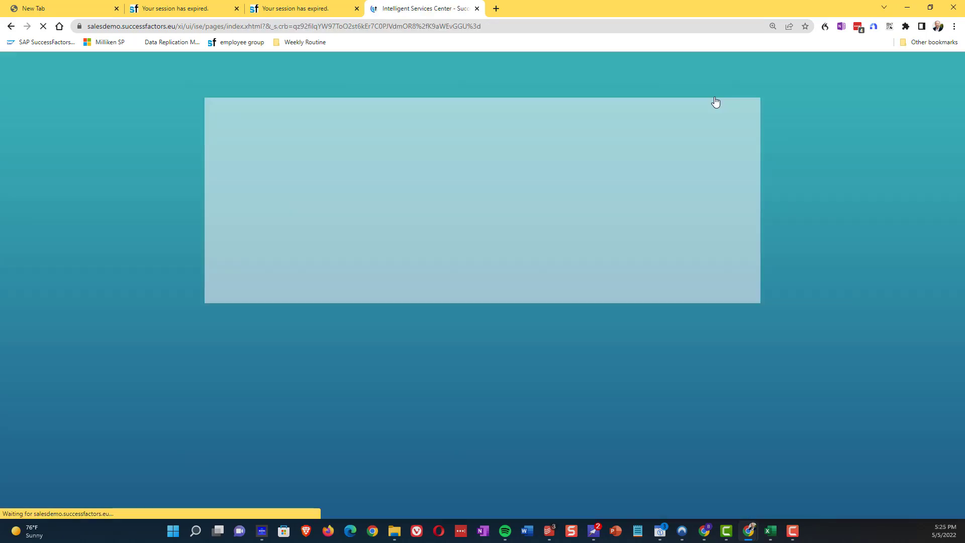
Open the Employee Central event Change in Business Unit from the list of all events.
scroll(351, 263, "down", 3)
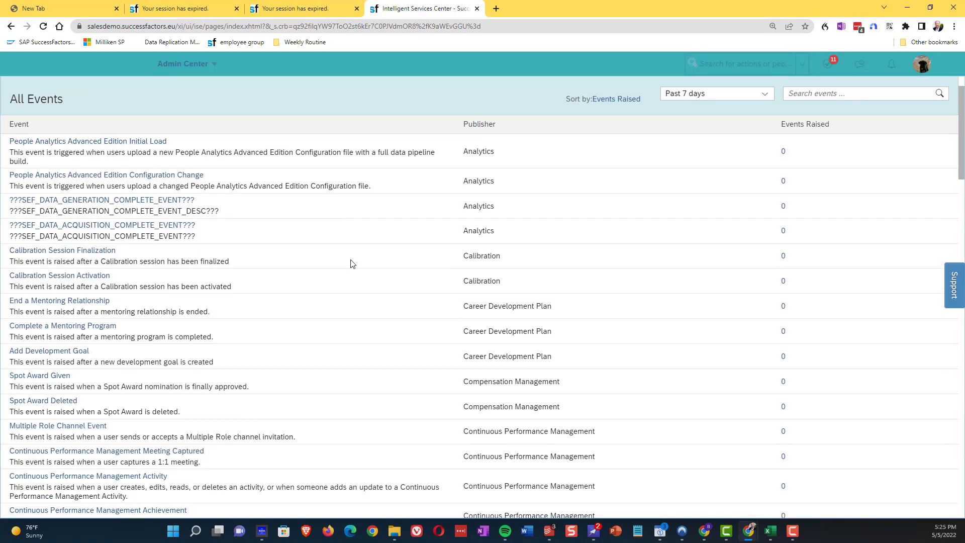
scroll(352, 262, "up", 3)
scroll(353, 263, "down", 8)
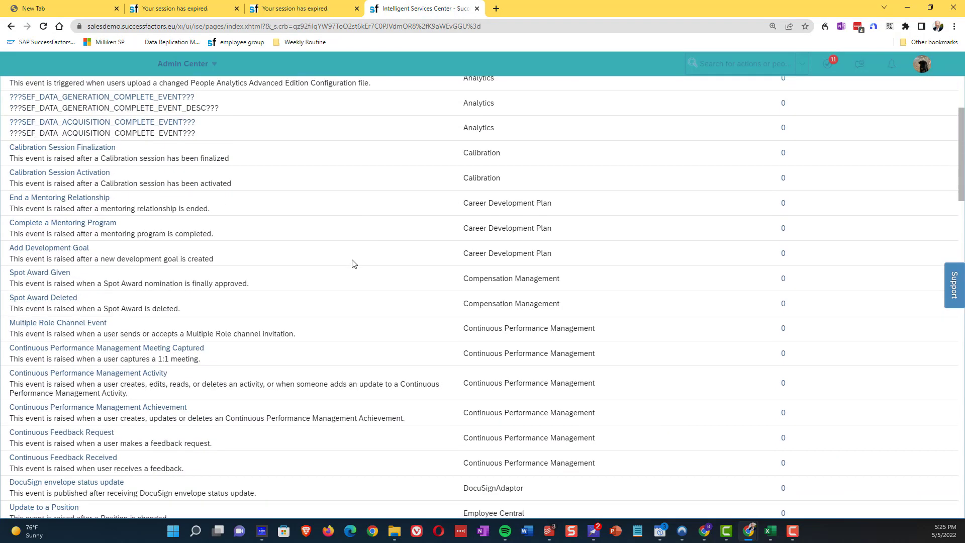
scroll(354, 263, "down", 7)
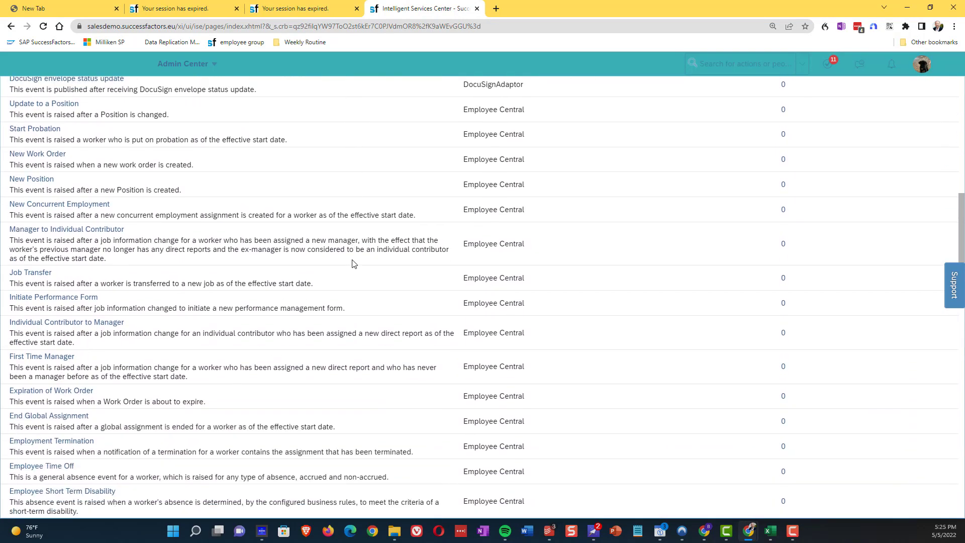
scroll(352, 260, "down", 4)
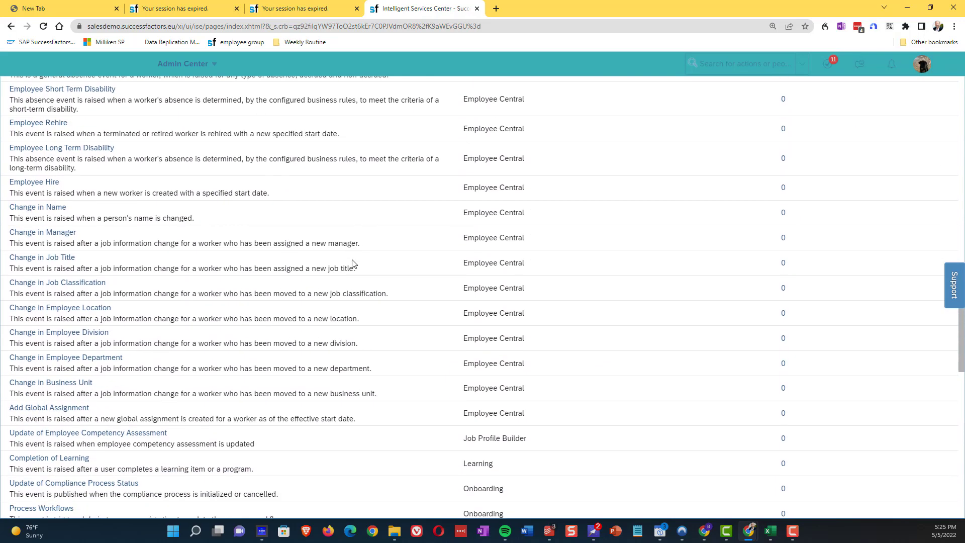
left_click(58, 383)
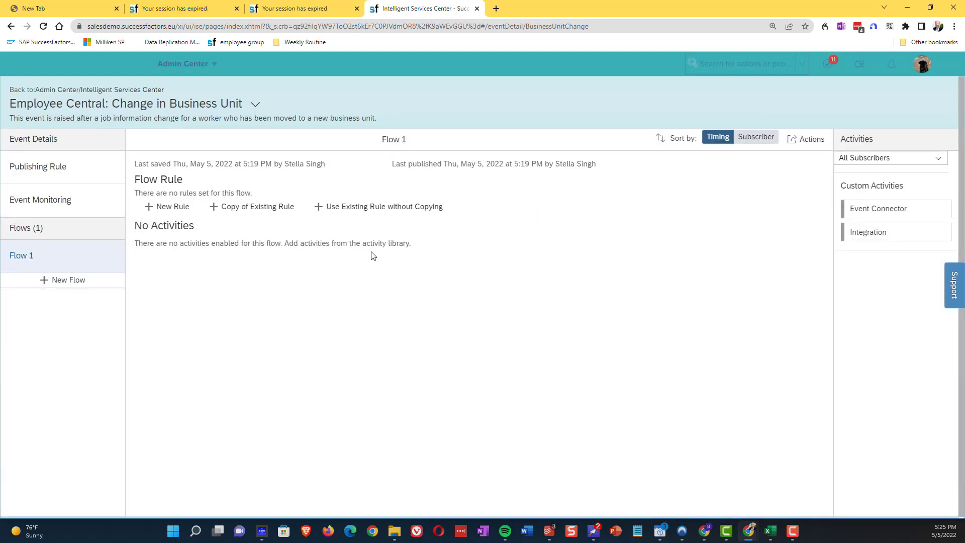
Add the existing ISC-UpdatePositionWhenJobInfoChanges integration as an activity in Flow 1 of the Change in Business Unit event.
left_click(862, 240)
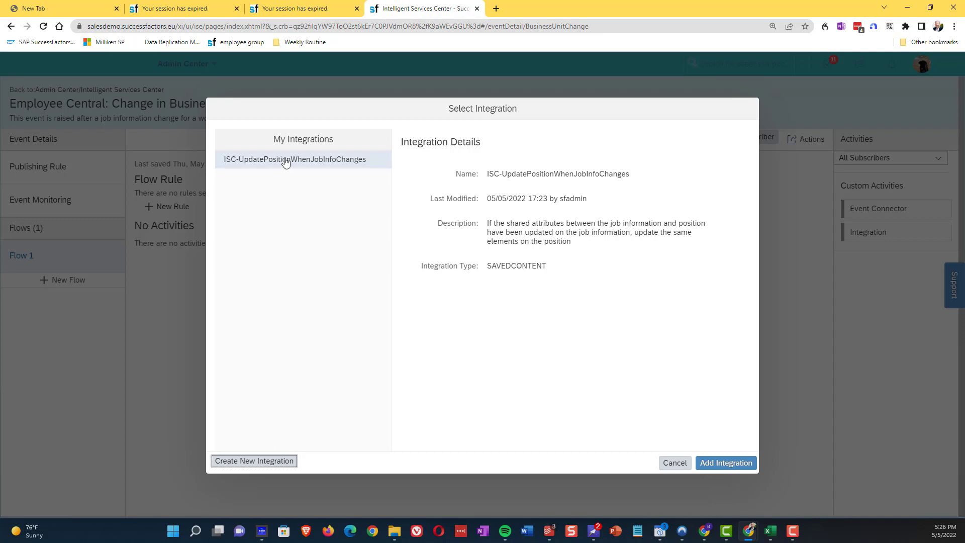
left_click(296, 226)
left_click(301, 166)
left_click(300, 167)
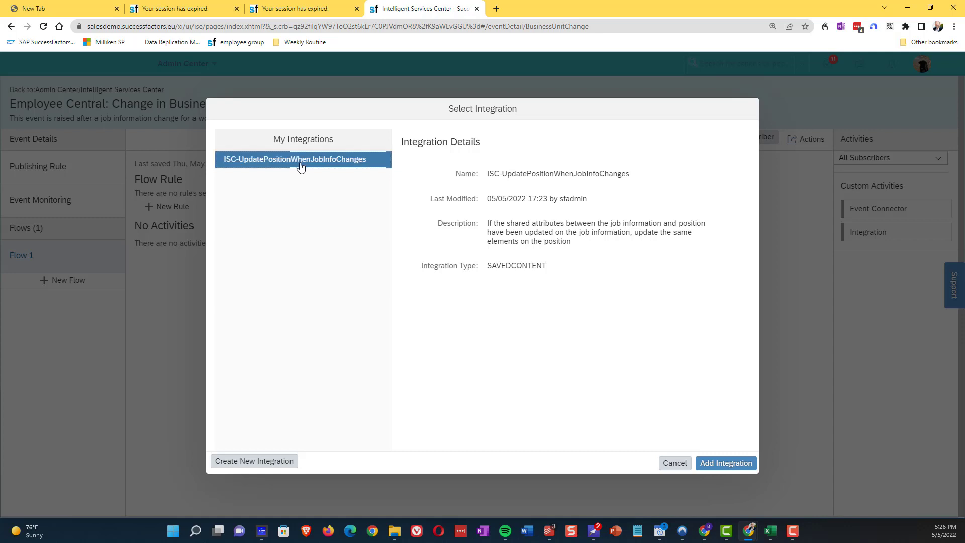
left_click(737, 465)
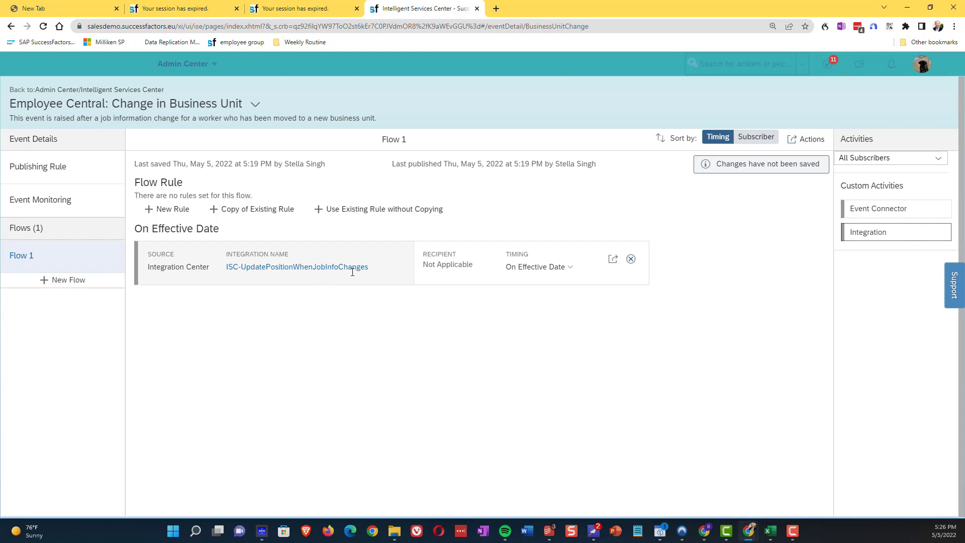
Set the timing of the added integration to When event is published.
left_click(571, 272)
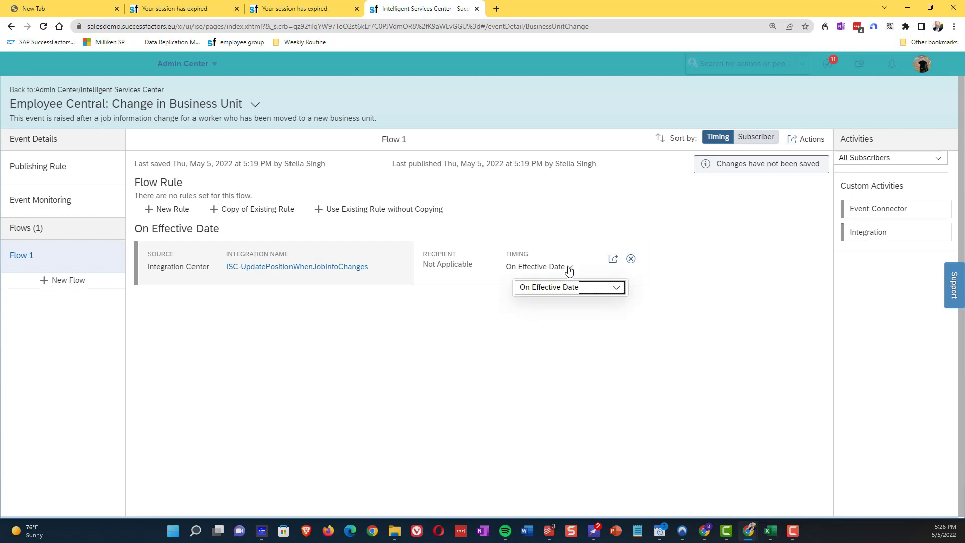
left_click(617, 290)
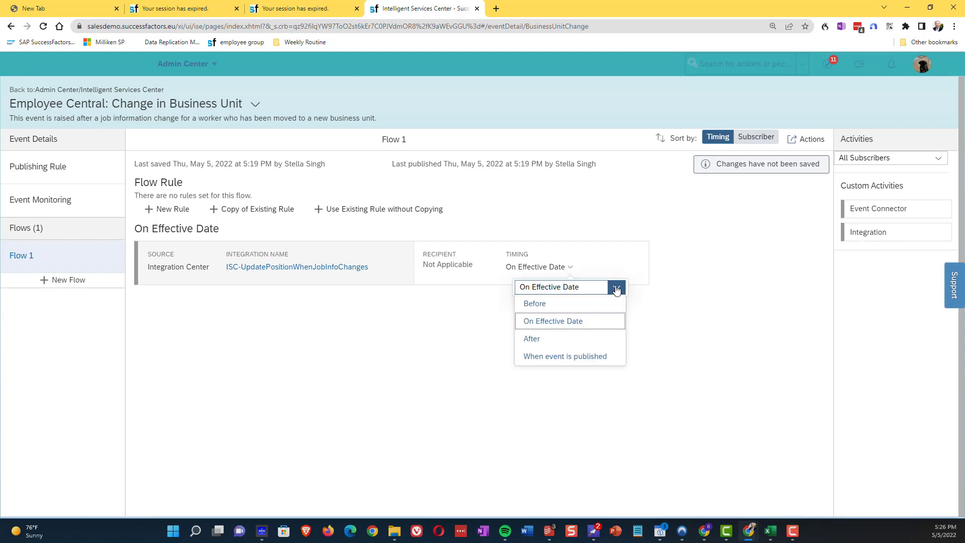
left_click(573, 361)
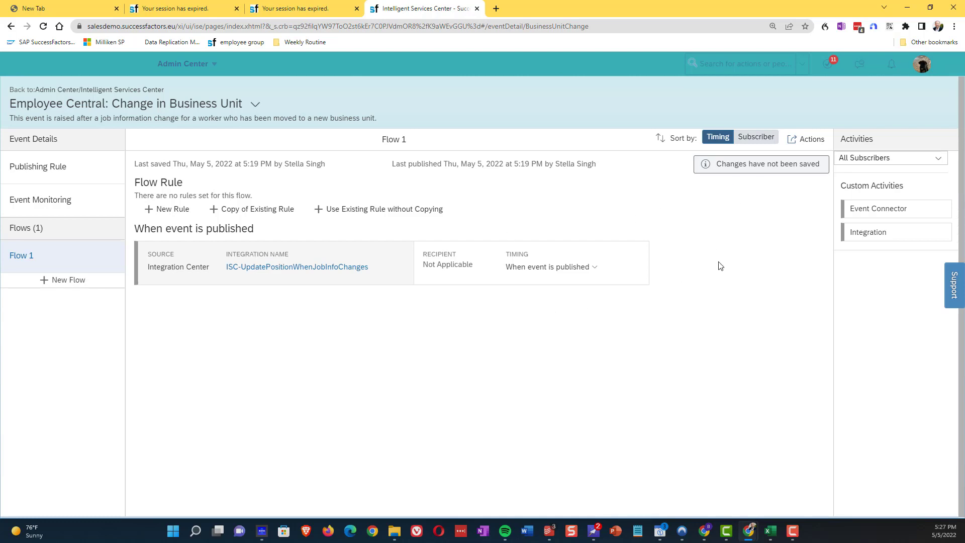
Save Flow 1 of the Change in Business Unit event.
left_click(810, 143)
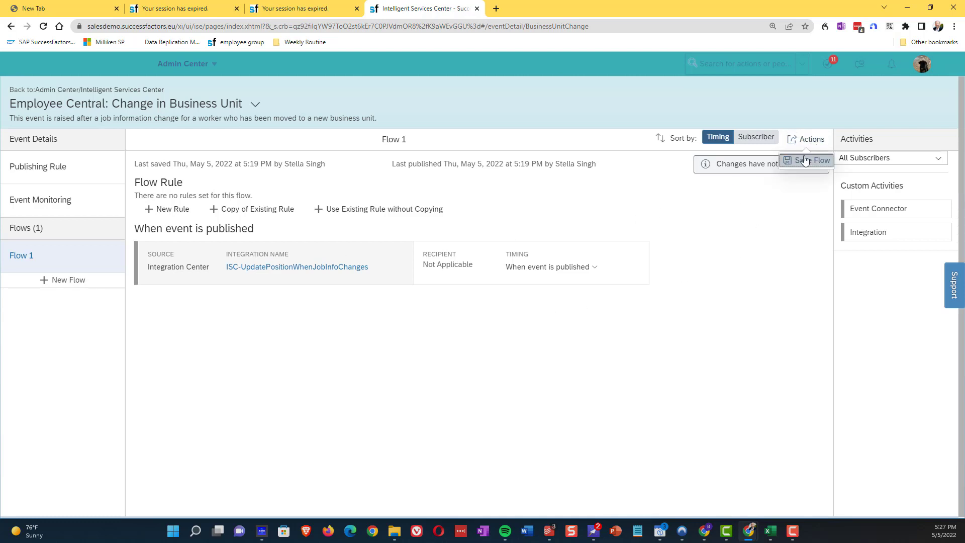